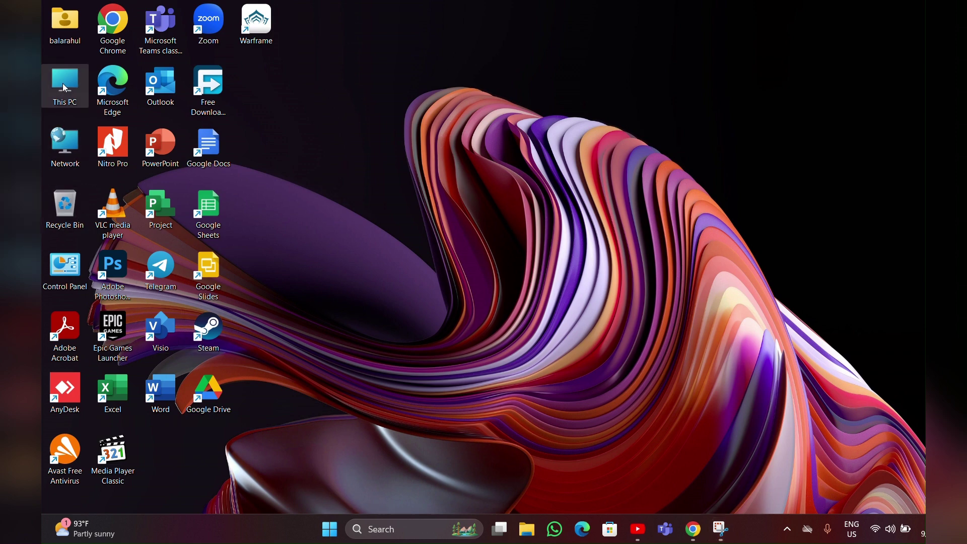
Open This PC in File Explorer, expand it to show drives C: and G:, and open its context menu.
double_click(63, 83)
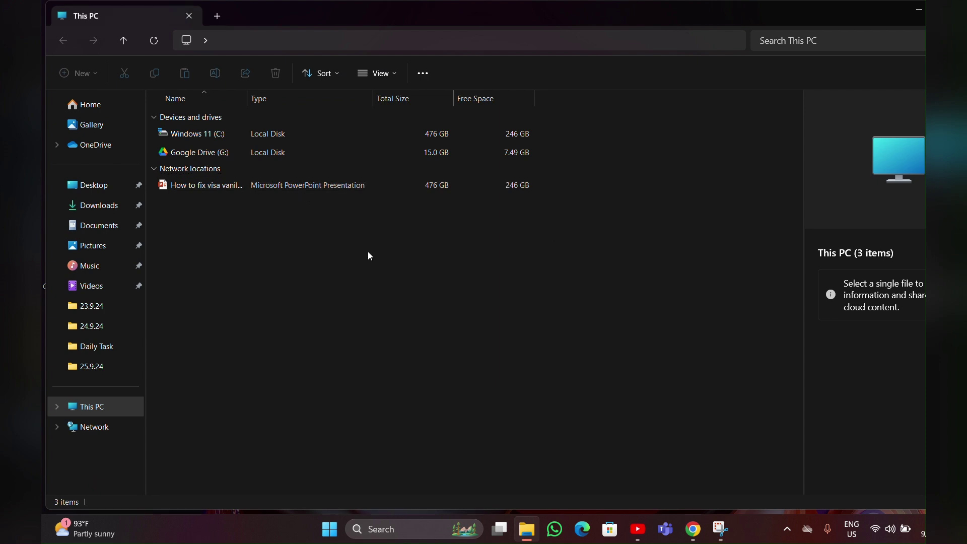
left_click(111, 407)
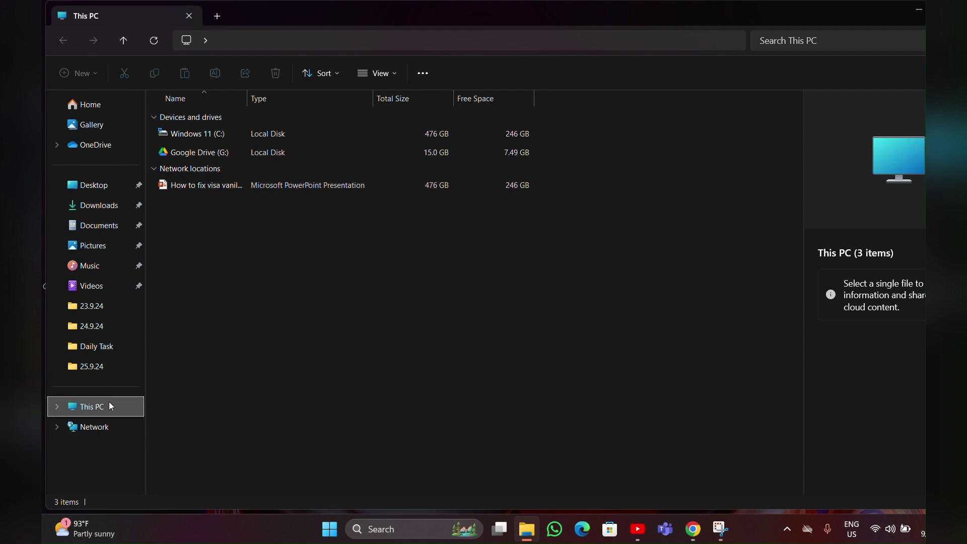
double_click(111, 407)
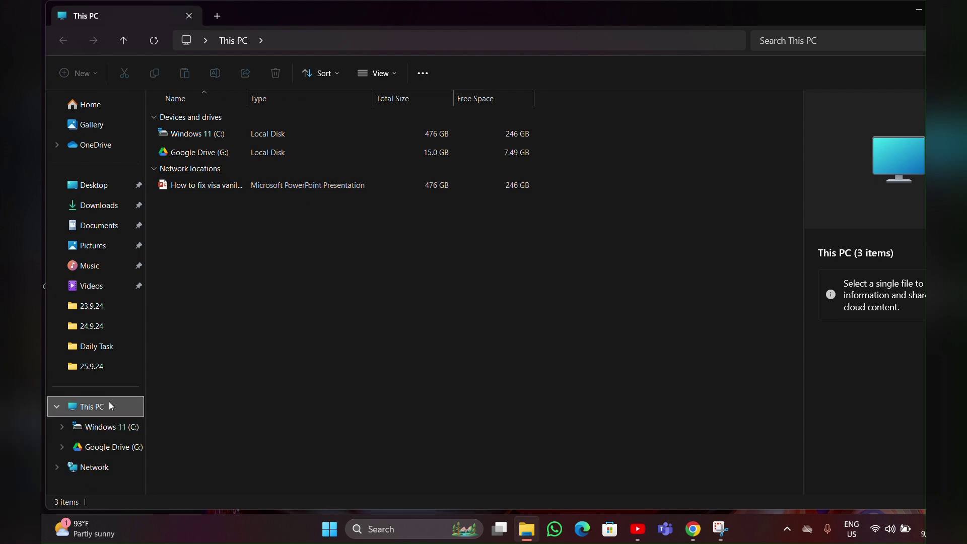
right_click(110, 406)
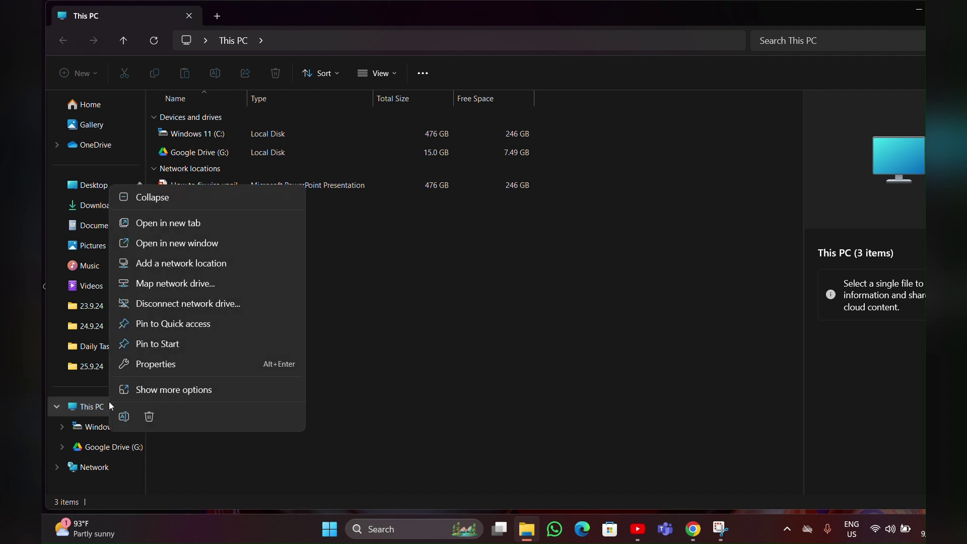
Open This PC Properties and highlight the processor line, 13th Gen Intel Core i3-1315U.
left_click(152, 368)
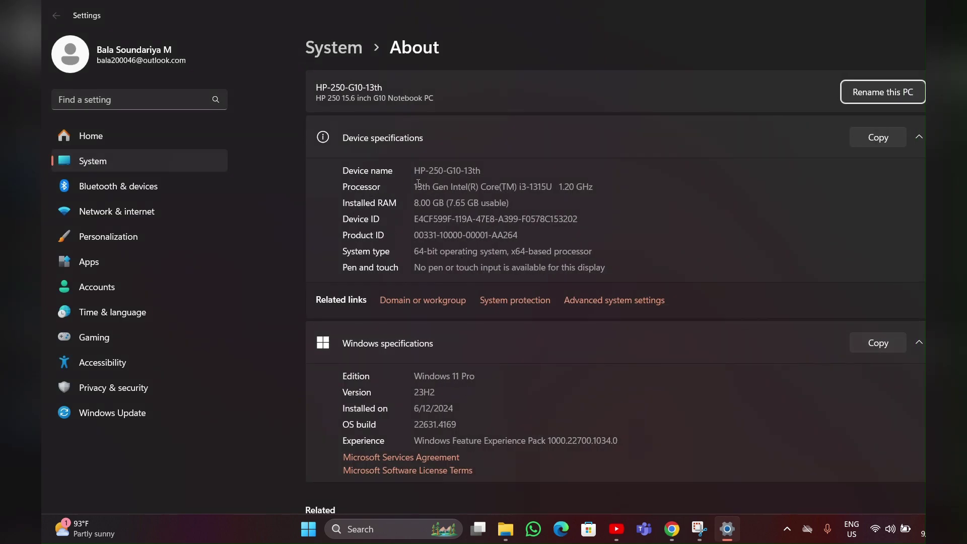
left_click_drag(592, 187, 413, 188)
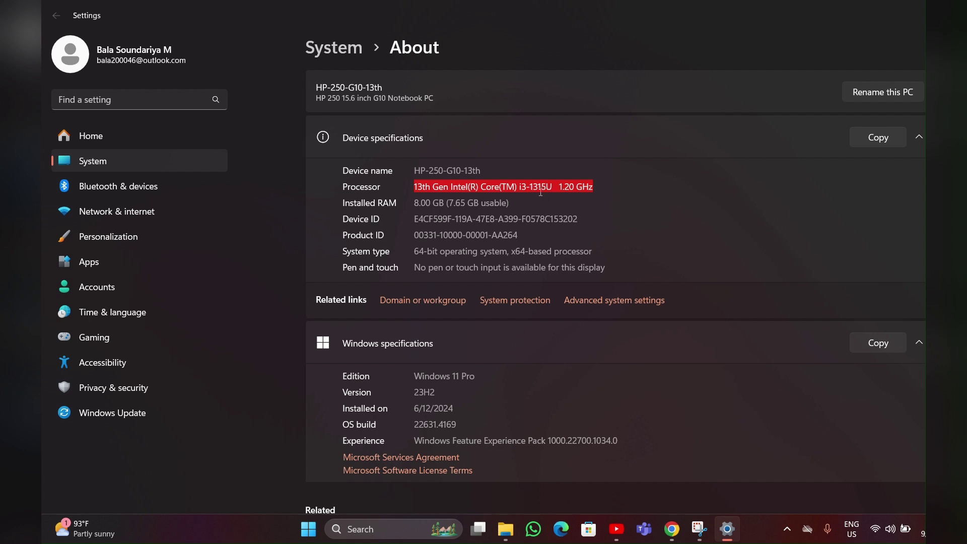
Clear the processor highlight and select the first '1' in i3-1315U.
left_click(608, 190)
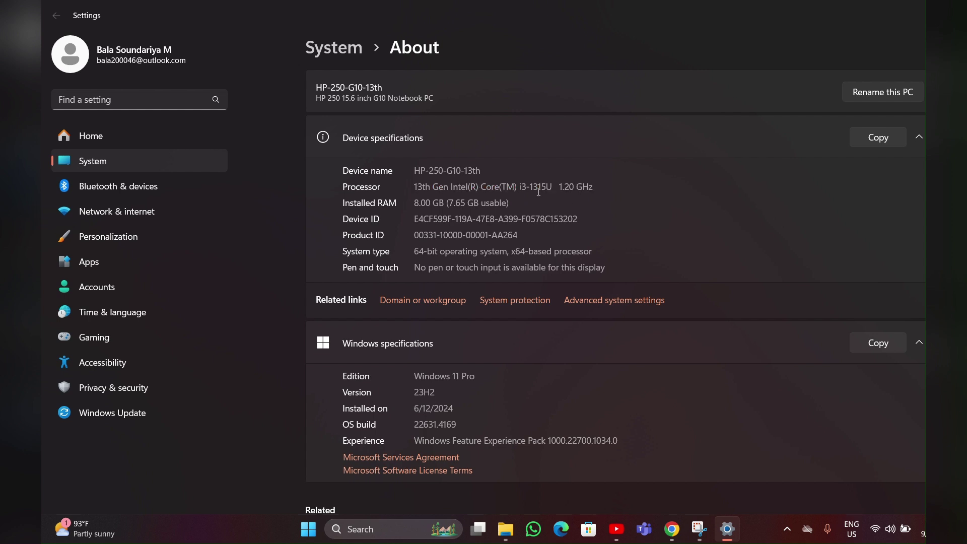
left_click_drag(529, 186, 534, 187)
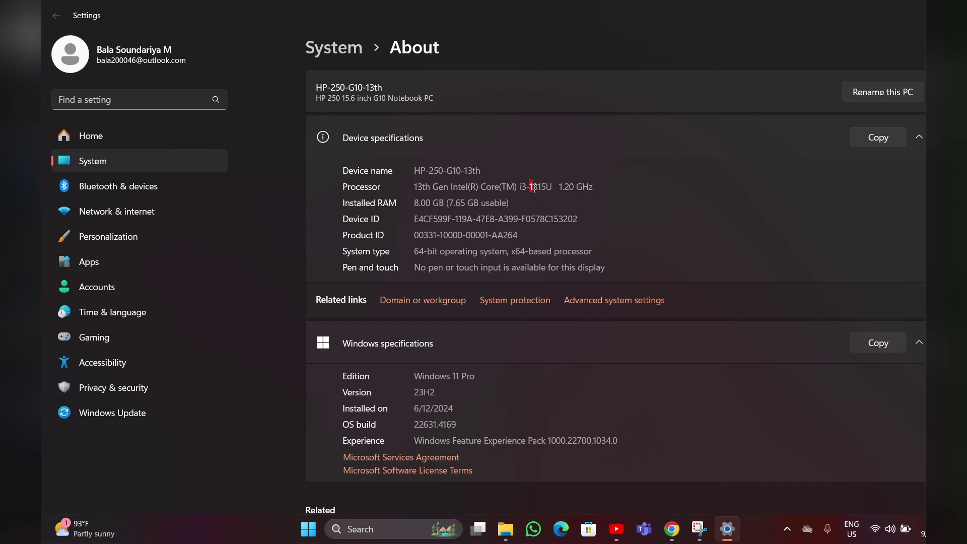